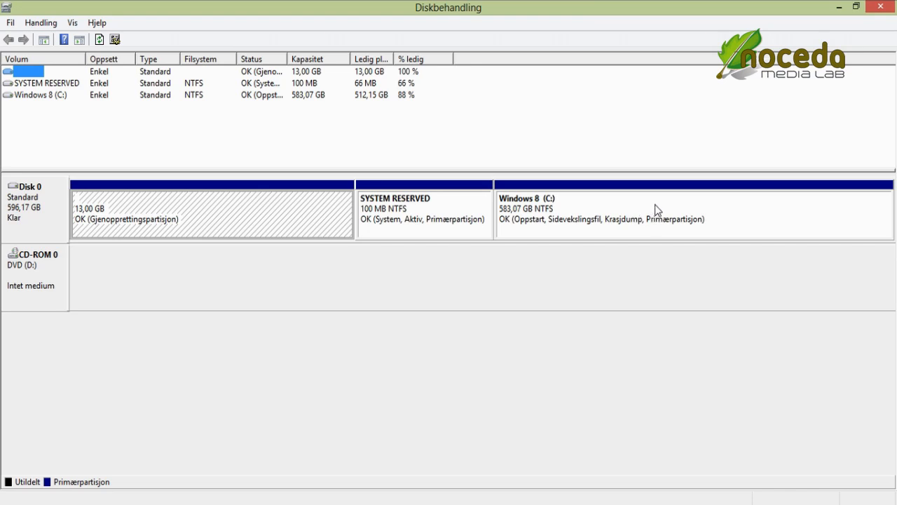
Step: Choose Reduser volum on the Windows 8 (C:) partition to bring up its shrink dialog
{"action": "right_click", "coordinate": [700, 203]}
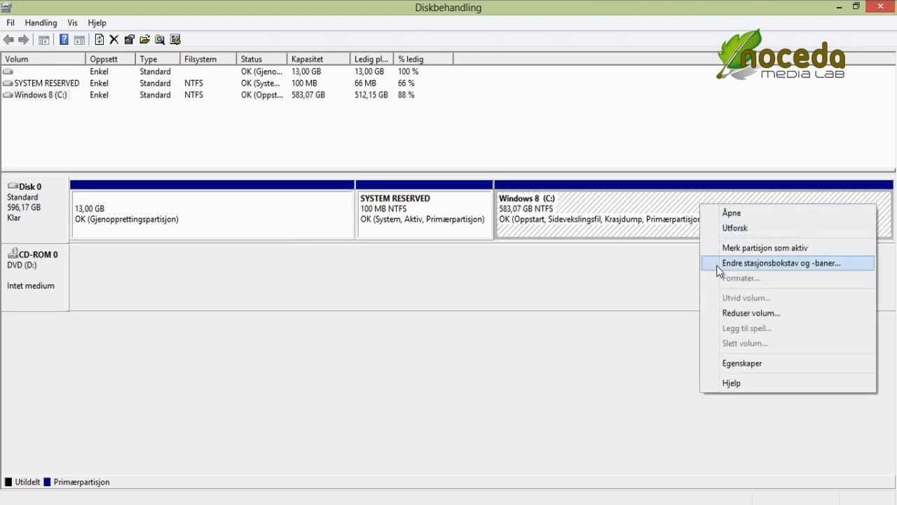
{"action": "left_click", "coordinate": [731, 313]}
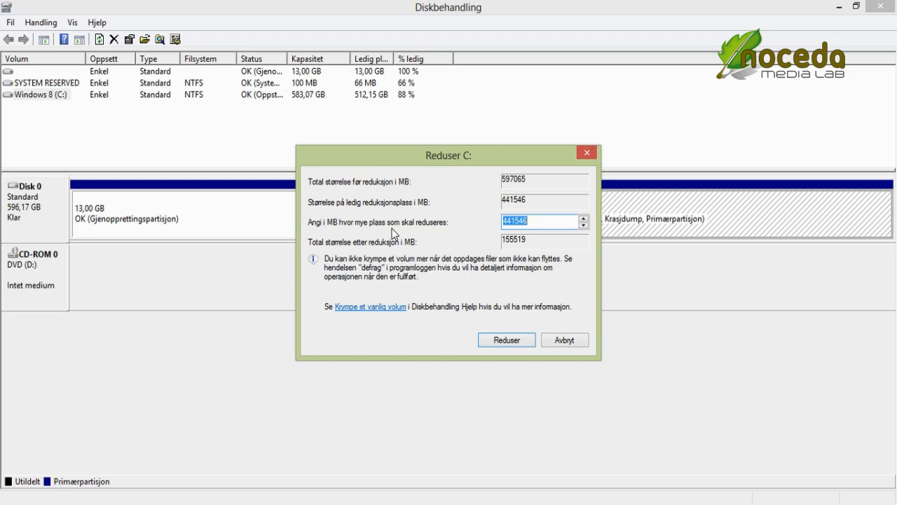
Step: Shrink C: by 298532 MB to free space for Kubuntu
{"action": "type", "text": "298532"}
{"action": "left_click", "coordinate": [503, 343]}
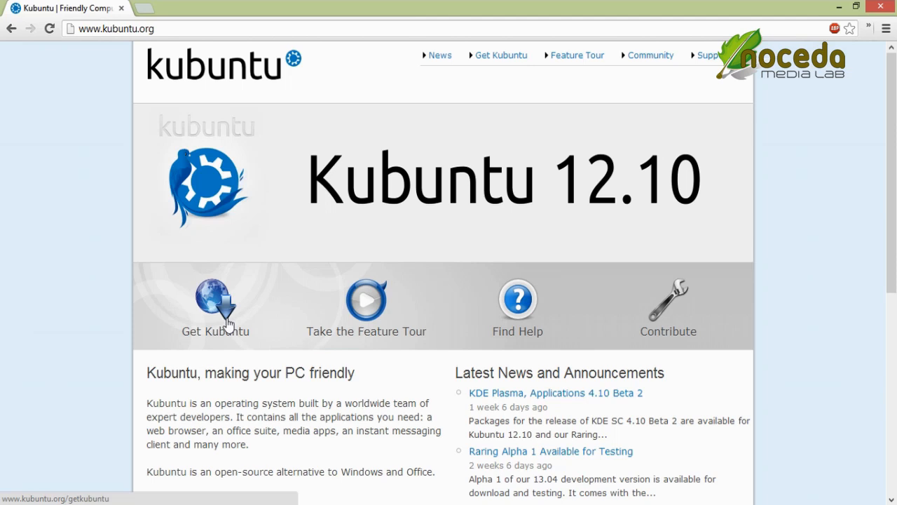
Step: Download the 64-bit Kubuntu 12.10 ISO from kubuntu.org and UNetbootin for Windows
{"action": "left_click", "coordinate": [227, 322]}
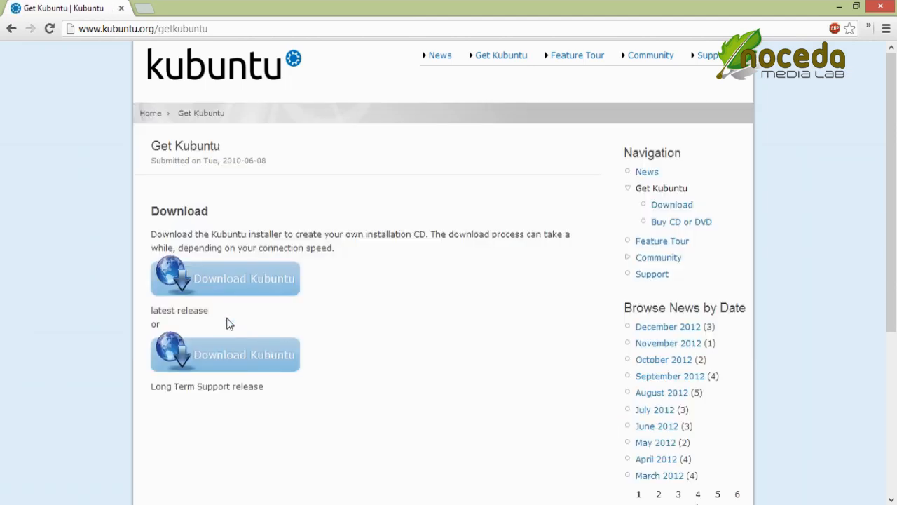
{"action": "left_click", "coordinate": [224, 297]}
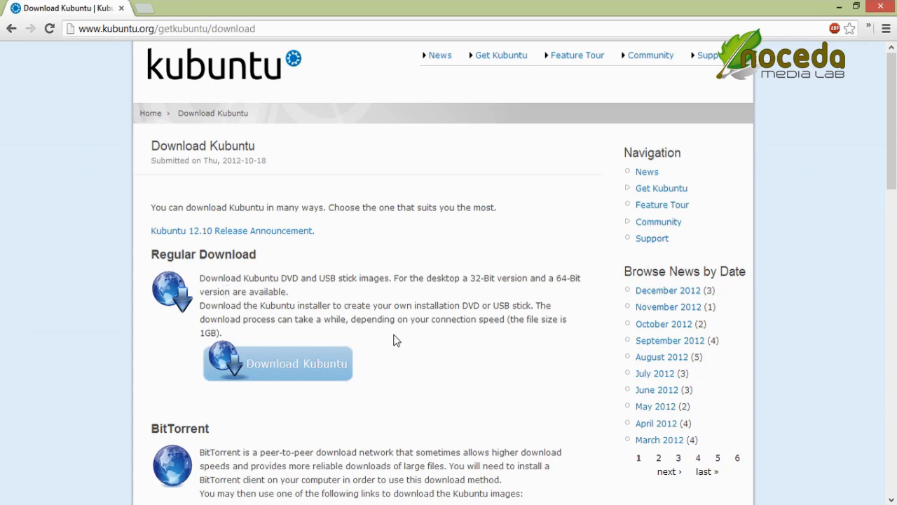
{"action": "left_click", "coordinate": [319, 365]}
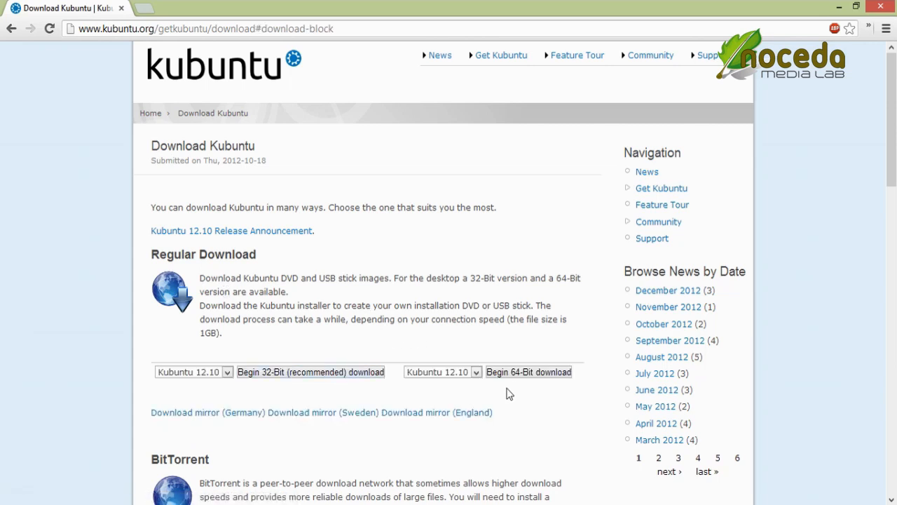
{"action": "left_click", "coordinate": [501, 375]}
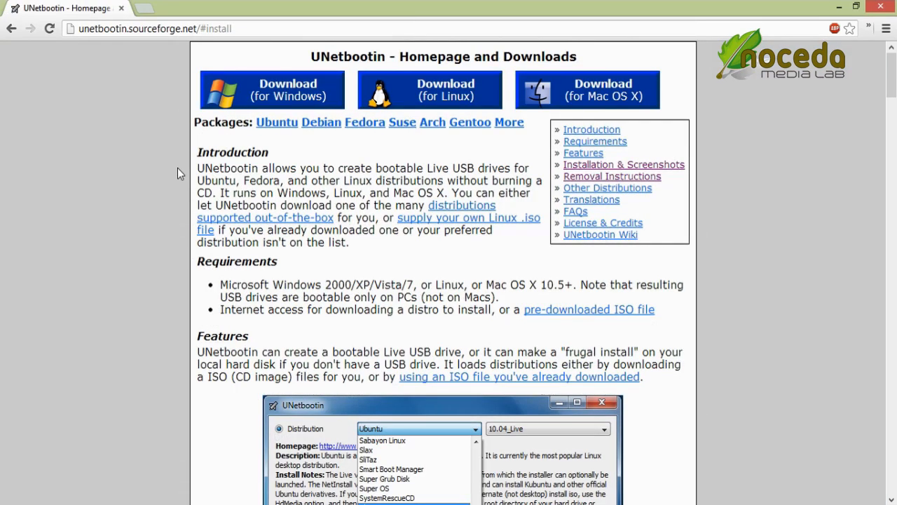
{"action": "left_click", "coordinate": [282, 100]}
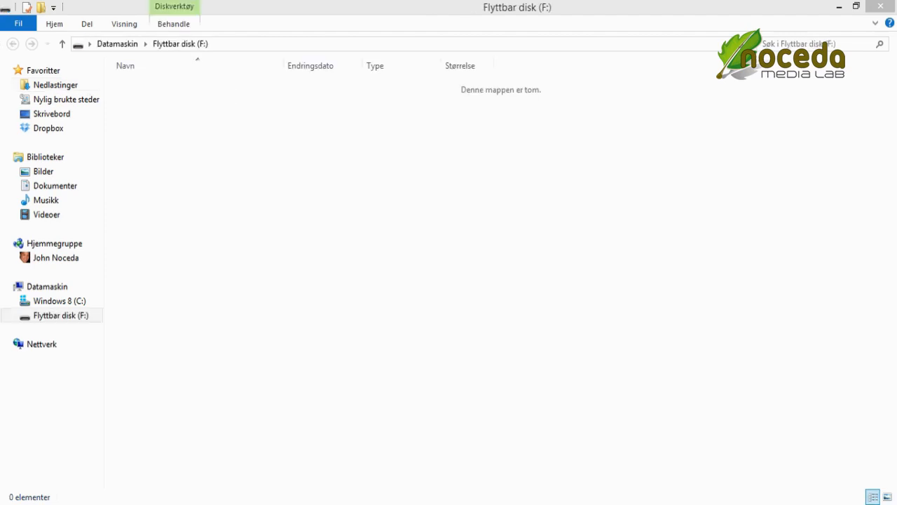
Step: Run unetbootin-windows-581.exe from the Nedlastinger folder
{"action": "left_click", "coordinate": [57, 85]}
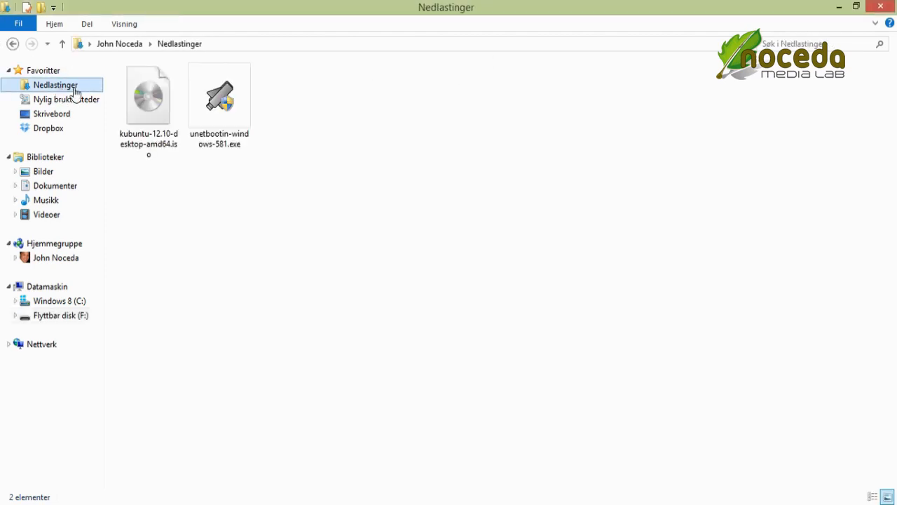
{"action": "double_click", "coordinate": [223, 123]}
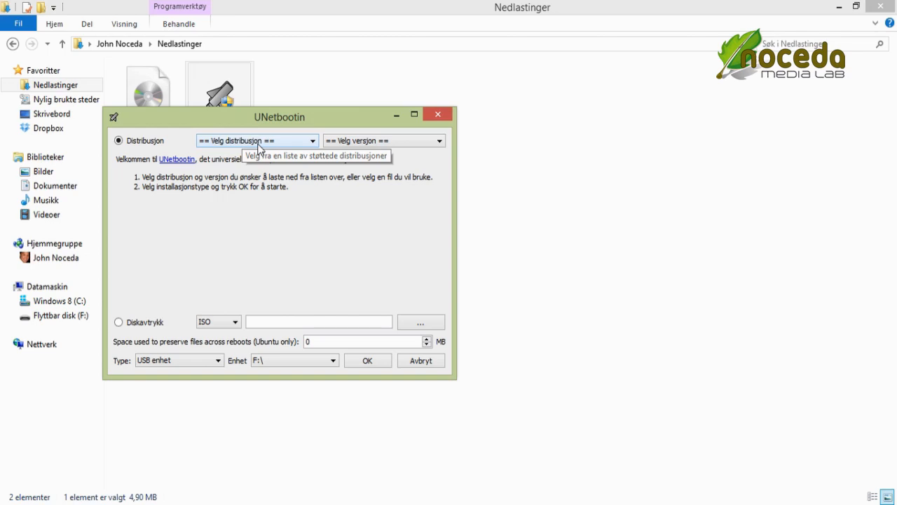
Step: Set UNetbootin's Diskavtrykk to kubuntu-12.10-desktop-amd64.iso, keeping type USB enhet on F:\
{"action": "left_click", "coordinate": [154, 331]}
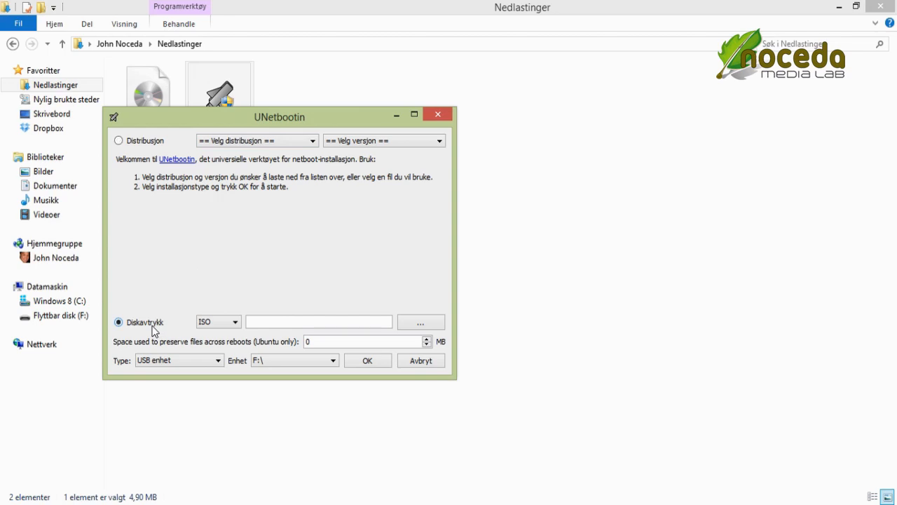
{"action": "left_click", "coordinate": [421, 323]}
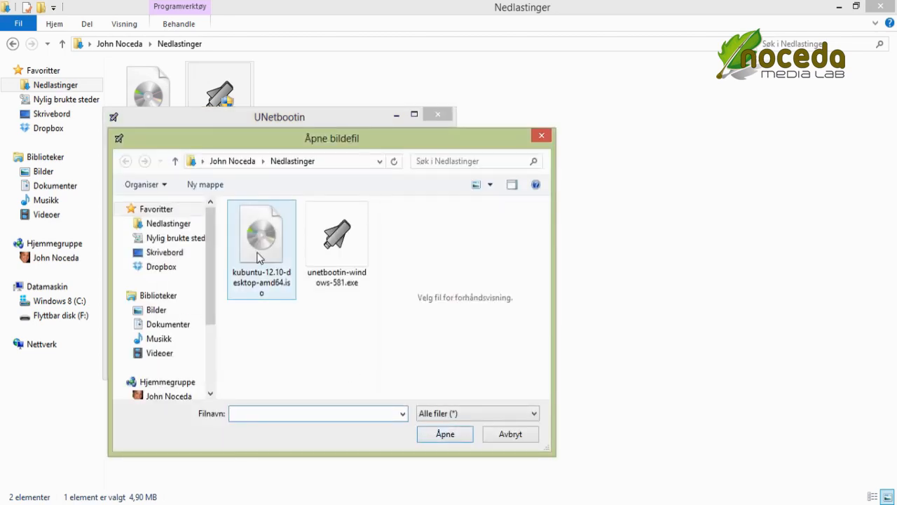
{"action": "left_click", "coordinate": [259, 260]}
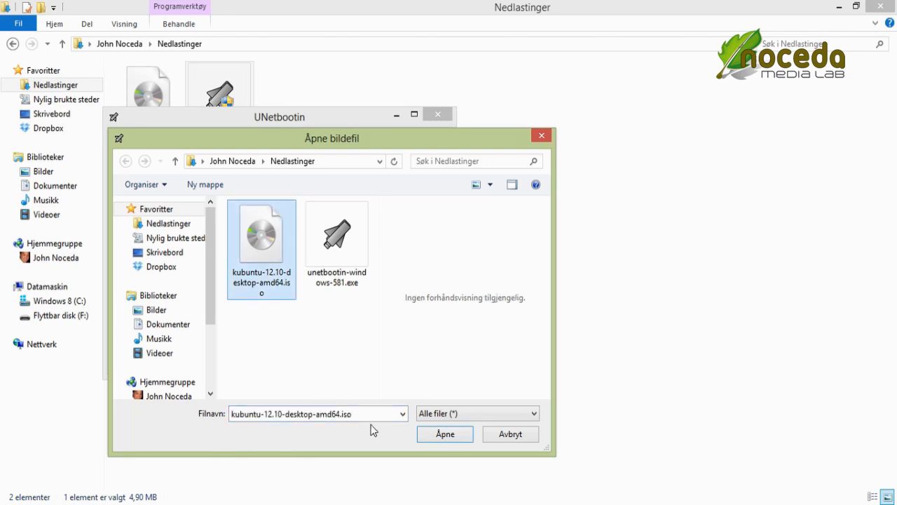
{"action": "left_click", "coordinate": [436, 437]}
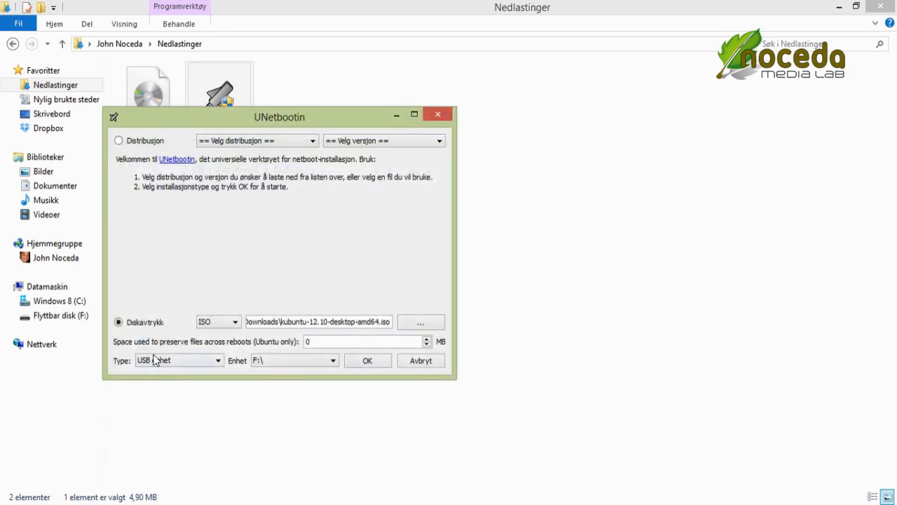
{"action": "left_click", "coordinate": [144, 362]}
{"action": "left_click", "coordinate": [162, 383]}
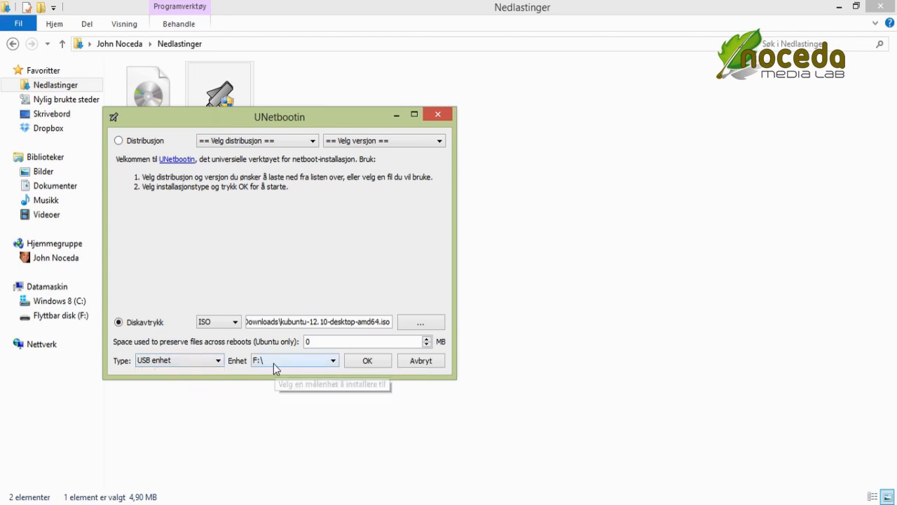
Step: Start writing the Kubuntu ISO to USB drive F:\ and move the progress window aside
{"action": "left_click", "coordinate": [357, 363]}
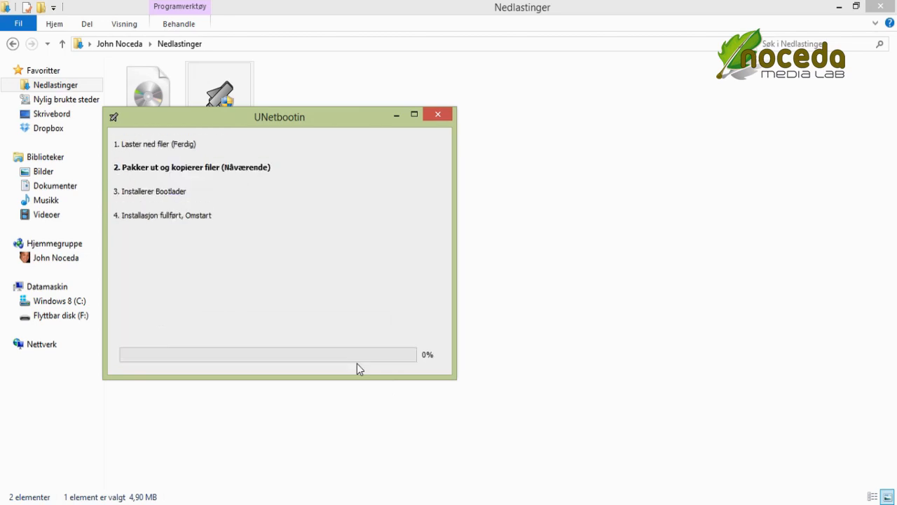
{"action": "left_click_drag", "start_coordinate": [341, 114], "coordinate": [547, 99]}
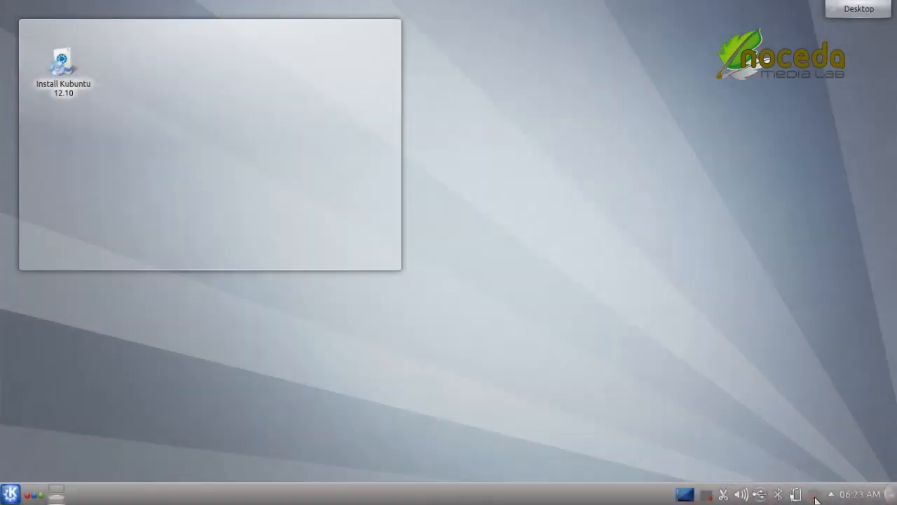
Step: Join the NocedaMediaLab wireless network and launch the Install Kubuntu 12.10 shortcut
{"action": "left_click", "coordinate": [816, 499]}
{"action": "left_click", "coordinate": [765, 327]}
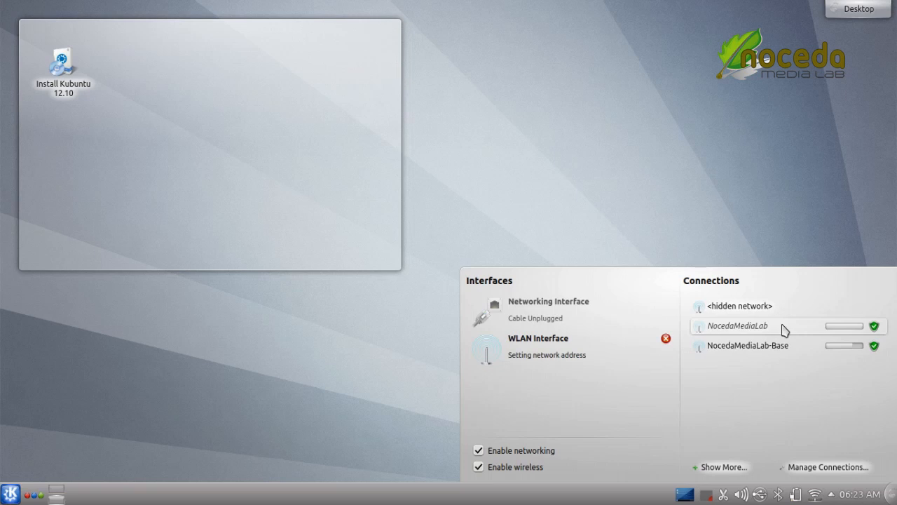
{"action": "left_click", "coordinate": [733, 216]}
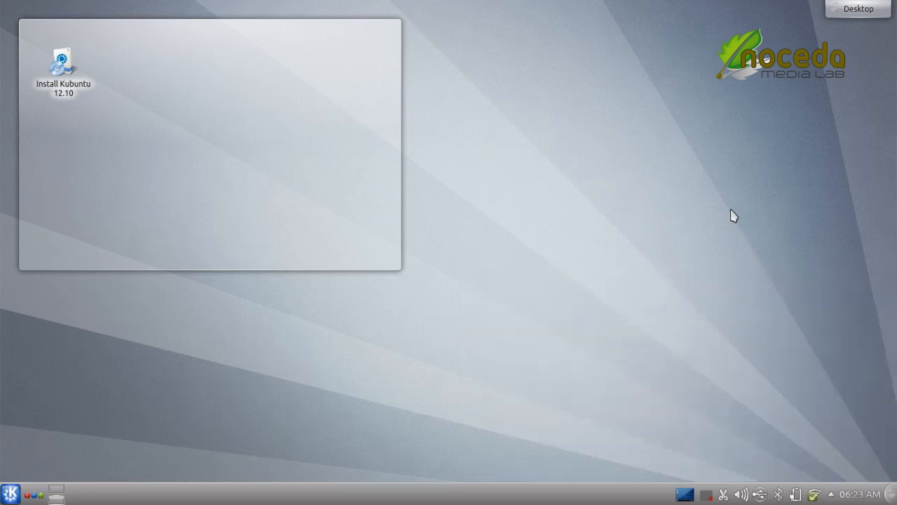
{"action": "mouse_move", "coordinate": [123, 150]}
{"action": "left_click", "coordinate": [70, 95]}
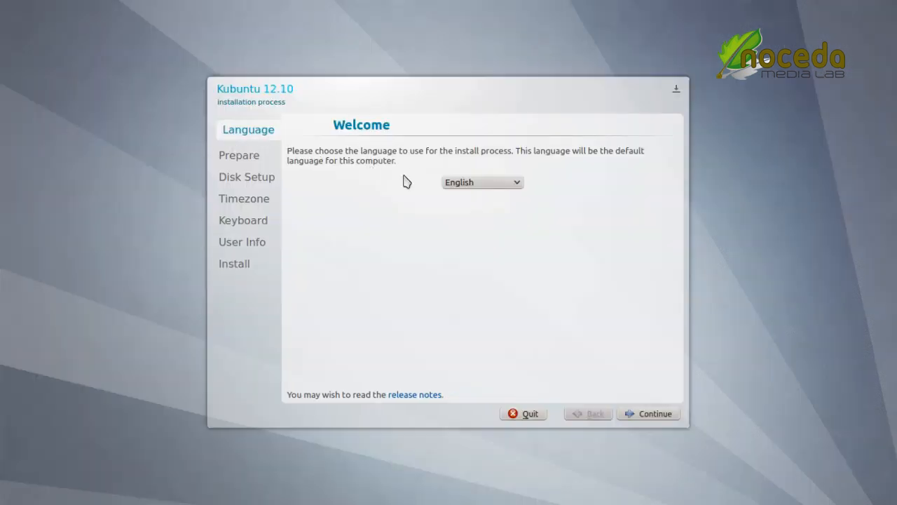
Step: Keep English, enable 'Download updates while installing', and continue to Installation type
{"action": "left_click", "coordinate": [645, 413]}
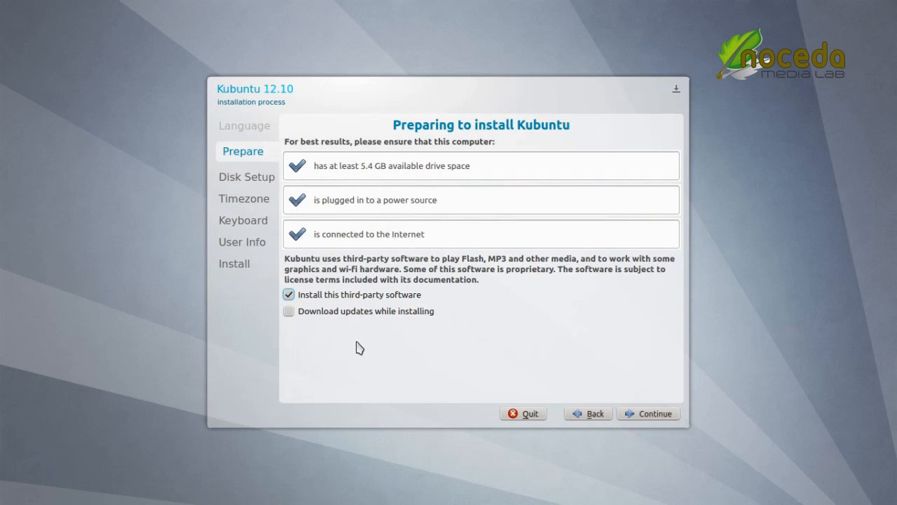
{"action": "left_click", "coordinate": [289, 312]}
{"action": "left_click", "coordinate": [655, 414]}
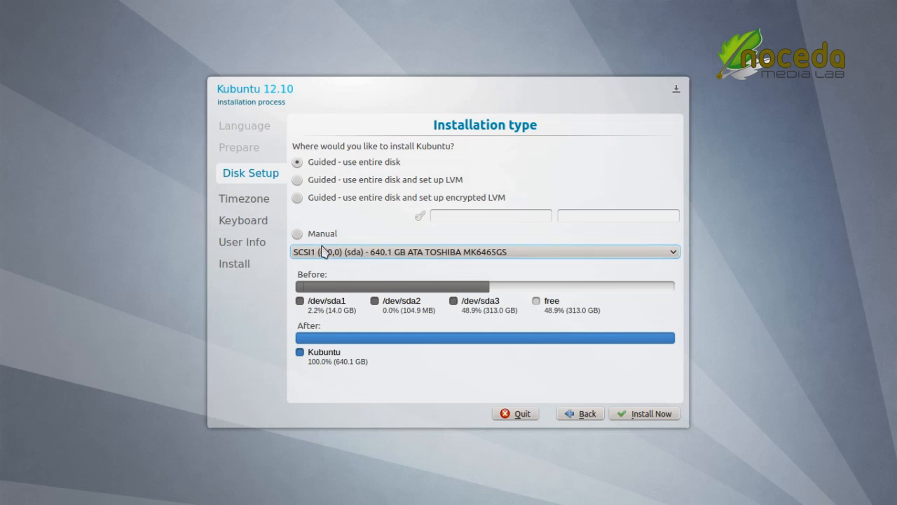
Step: Choose Manual partitioning and continue to the sda partition list
{"action": "left_click", "coordinate": [298, 235]}
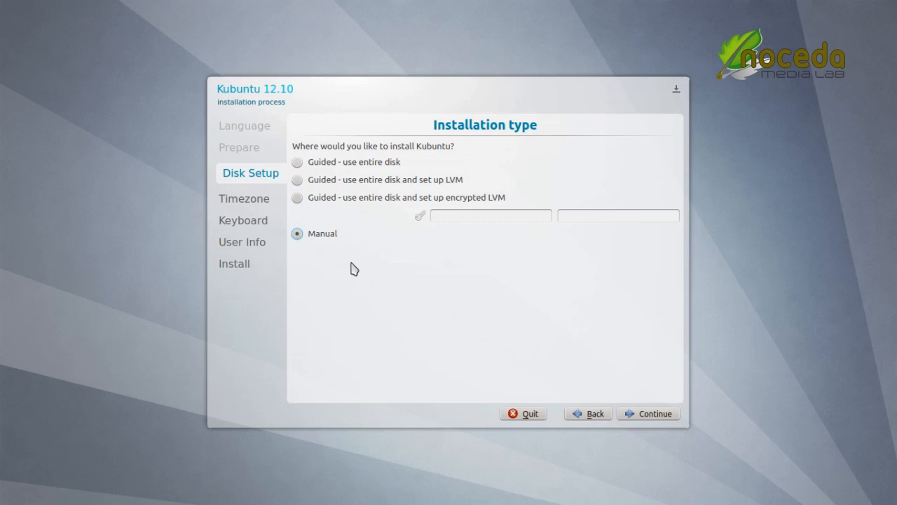
{"action": "left_click", "coordinate": [639, 415]}
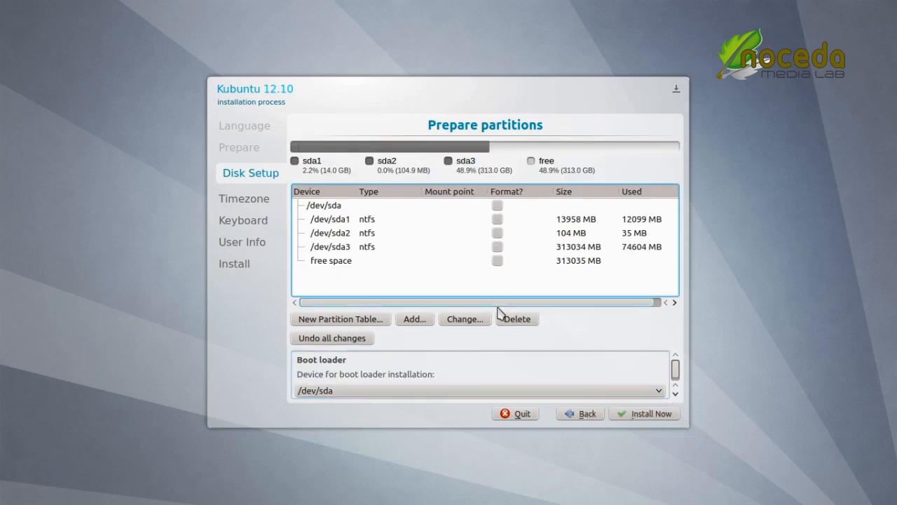
Step: Create a 250 MB logical Ext2 partition mounted at /boot in the free space
{"action": "double_click", "coordinate": [342, 270]}
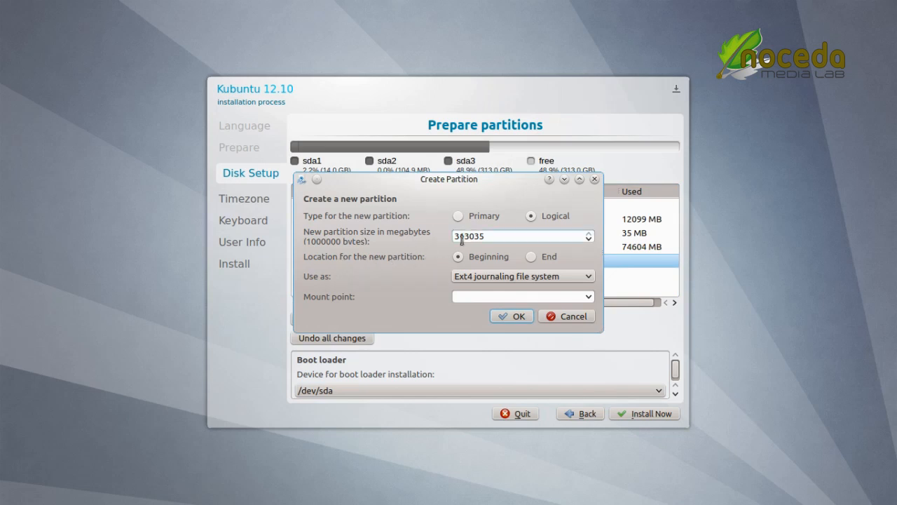
{"action": "left_click_drag", "start_coordinate": [487, 237], "coordinate": [443, 239]}
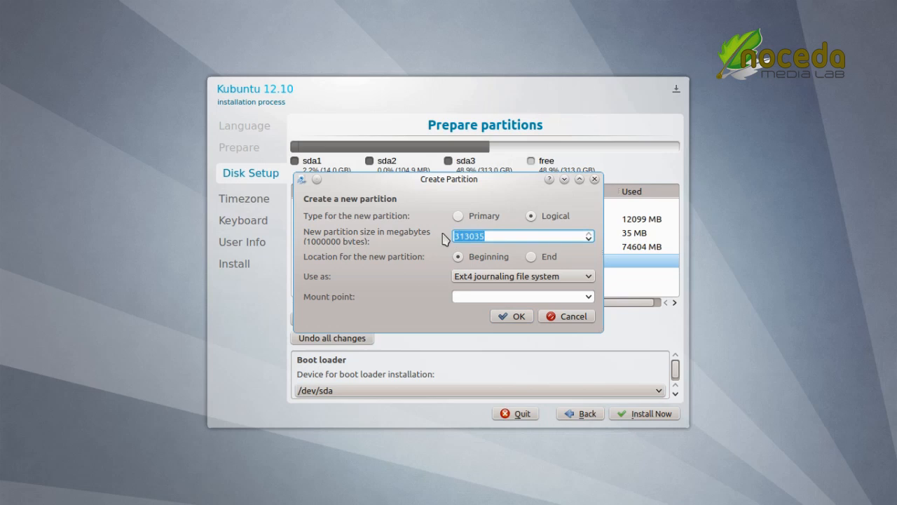
{"action": "type", "text": "250"}
{"action": "left_click", "coordinate": [569, 277]}
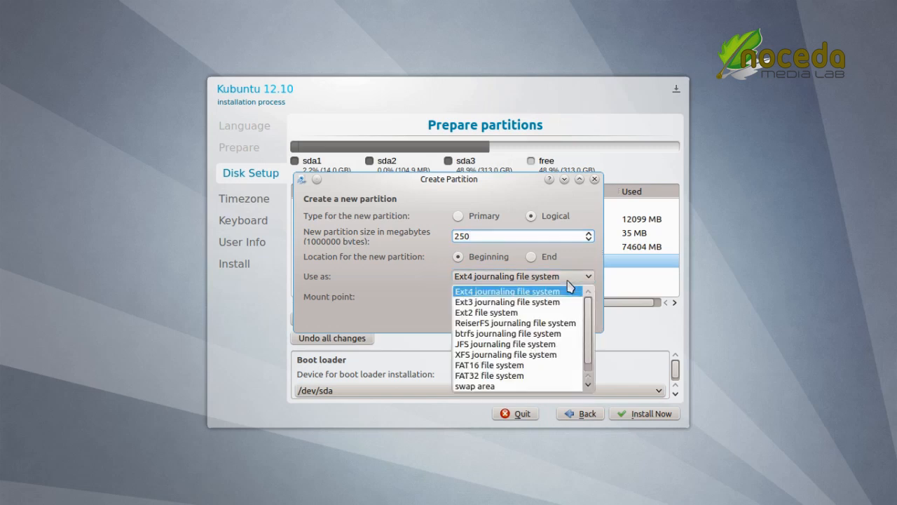
{"action": "left_click", "coordinate": [545, 314]}
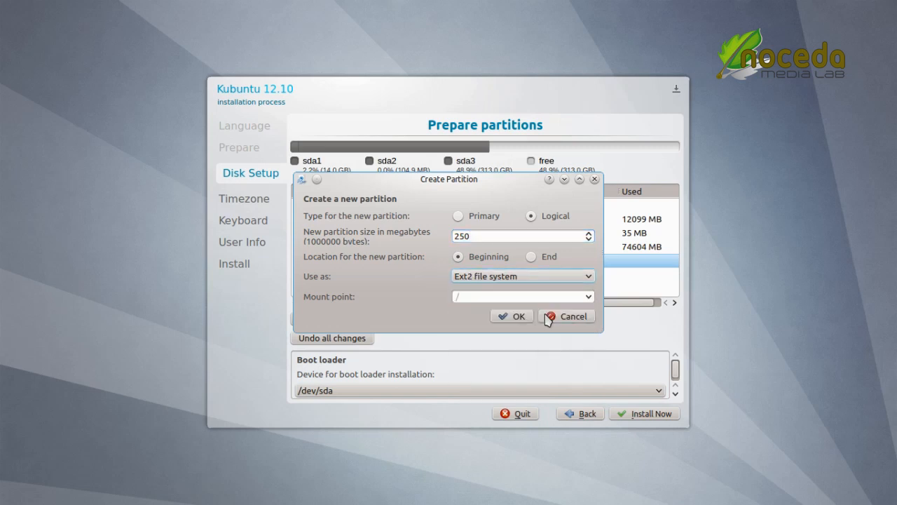
{"action": "left_click", "coordinate": [510, 297]}
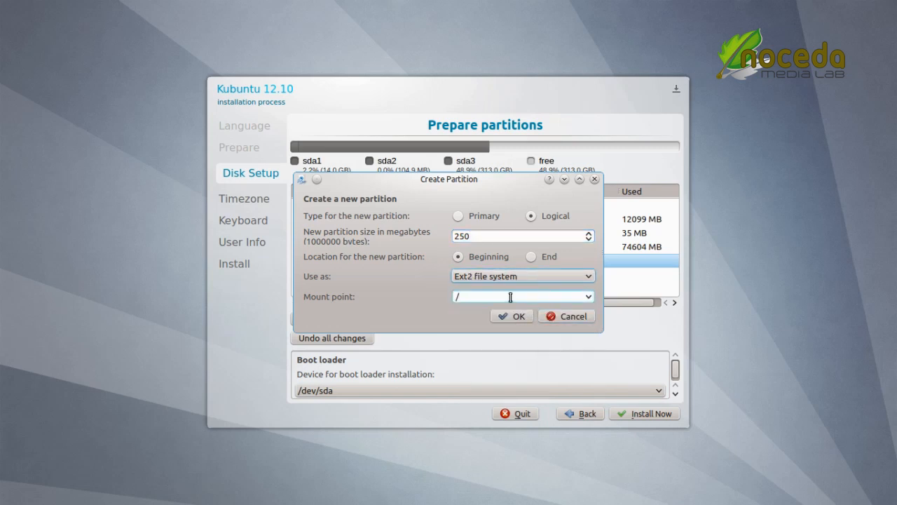
{"action": "left_click", "coordinate": [592, 298]}
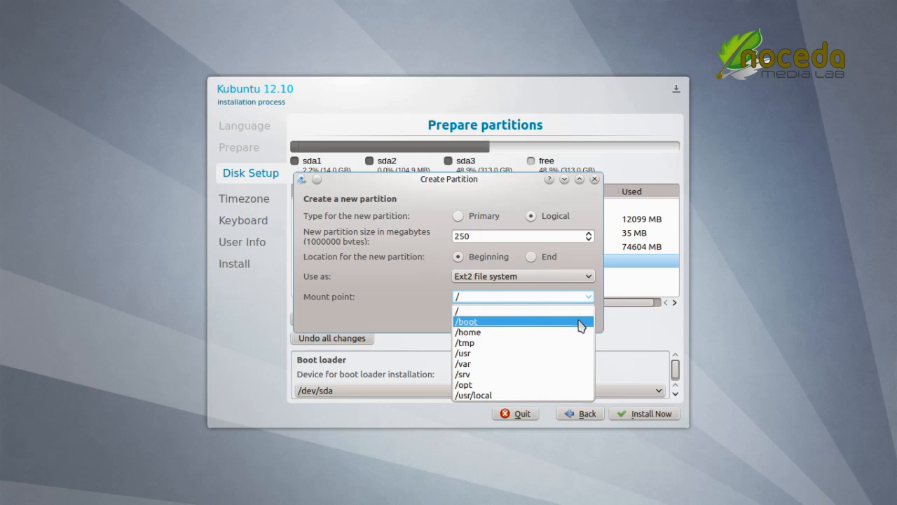
{"action": "left_click", "coordinate": [580, 322]}
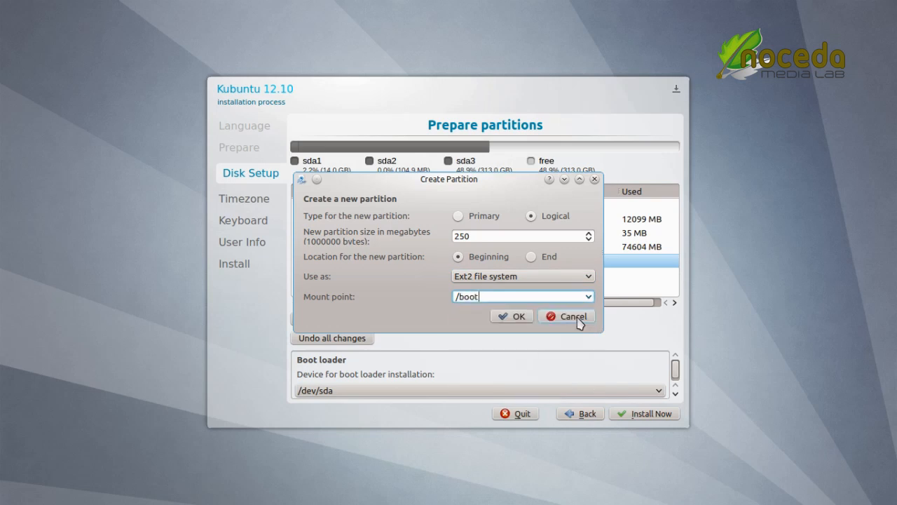
{"action": "left_click", "coordinate": [514, 317]}
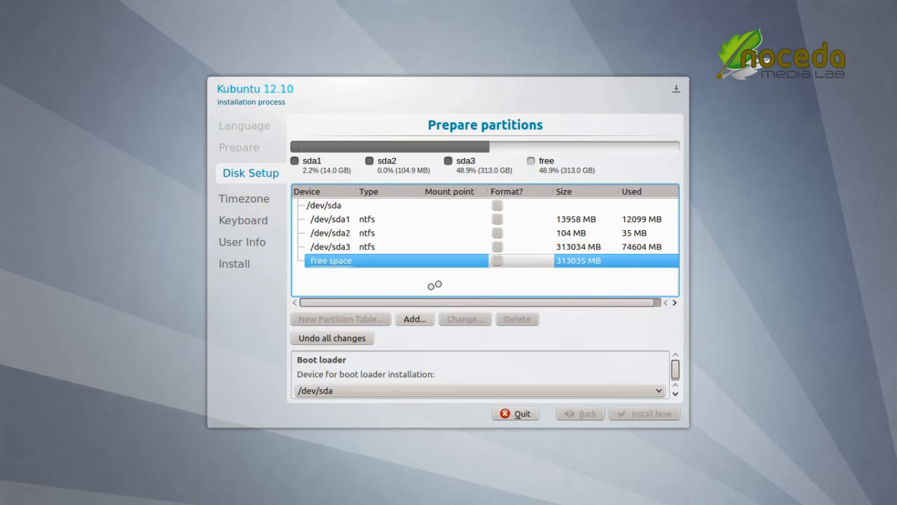
Step: Create a 4096 MB swap area partition in the free space after /boot
{"action": "double_click", "coordinate": [379, 275]}
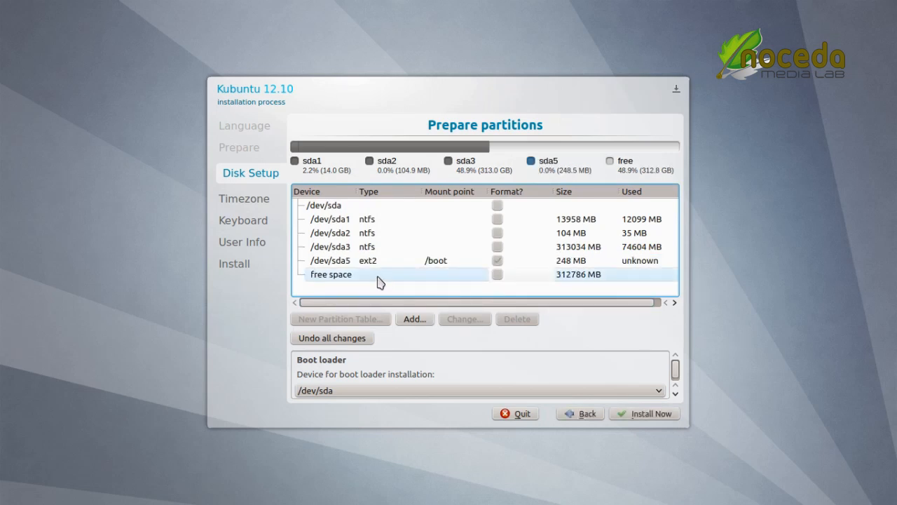
{"action": "left_click", "coordinate": [494, 219]}
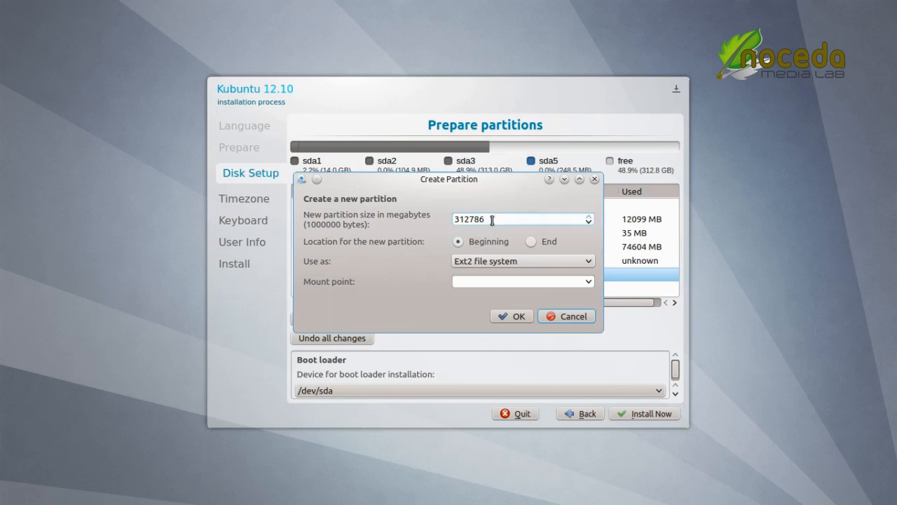
{"action": "left_click_drag", "start_coordinate": [493, 219], "coordinate": [443, 220]}
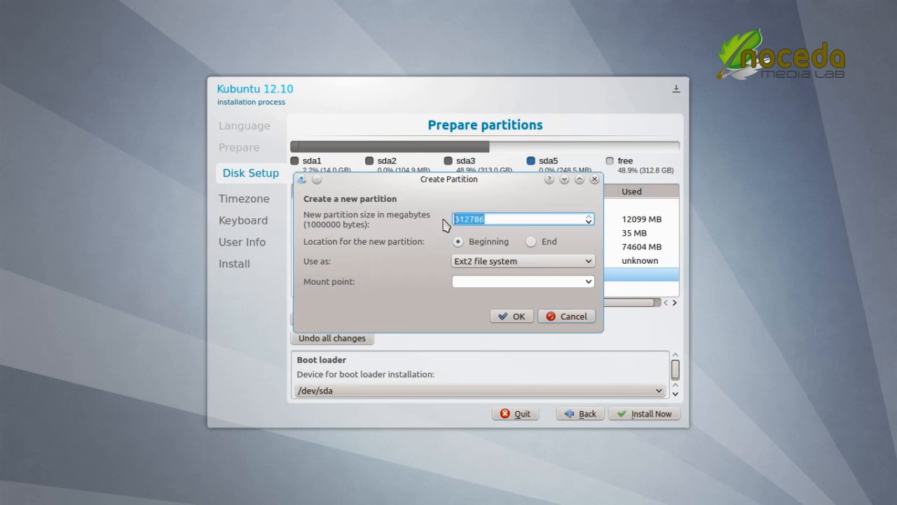
{"action": "type", "text": "40"}
{"action": "left_click", "coordinate": [537, 263]}
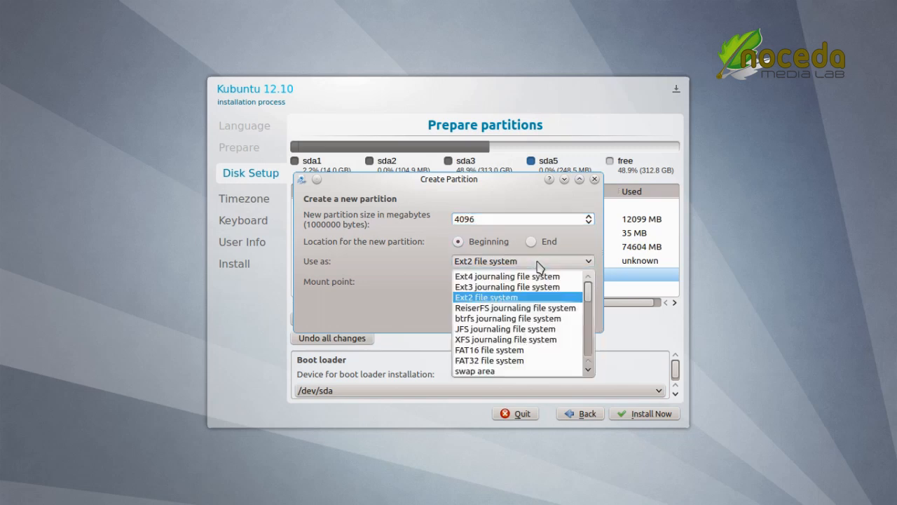
{"action": "left_click", "coordinate": [554, 371]}
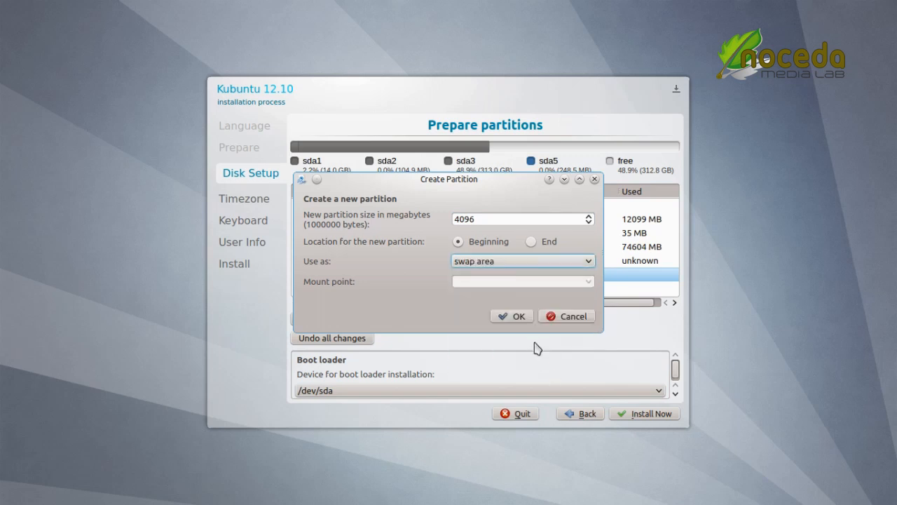
{"action": "left_click", "coordinate": [514, 319]}
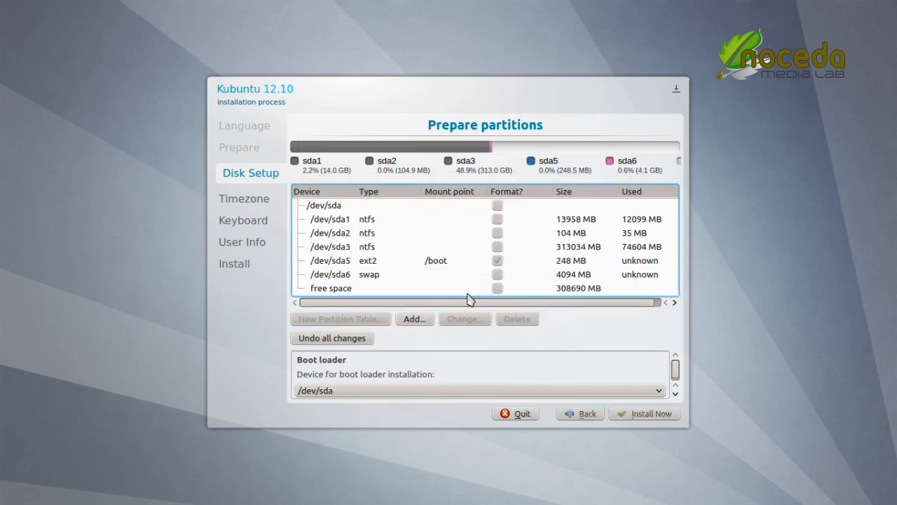
Step: Use the remaining 308689 MB of free space as an Ext4 root partition mounted at /
{"action": "double_click", "coordinate": [365, 295]}
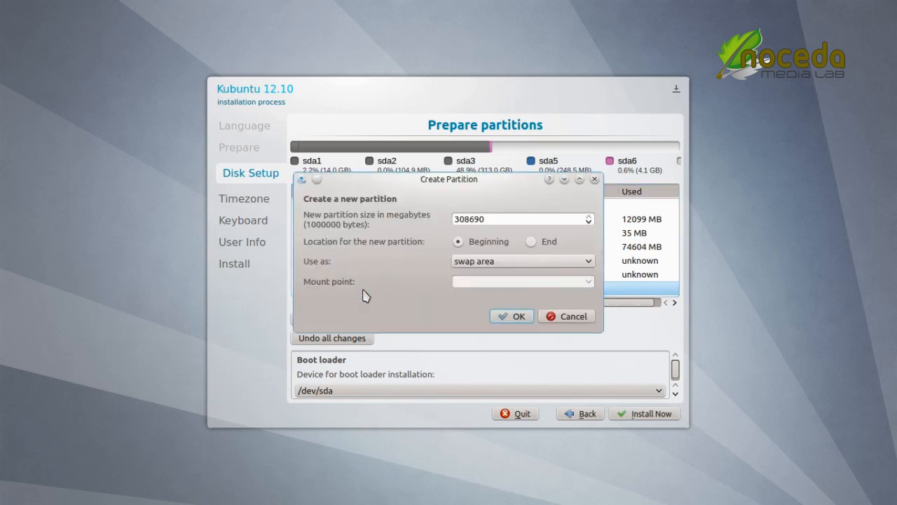
{"action": "left_click", "coordinate": [495, 263]}
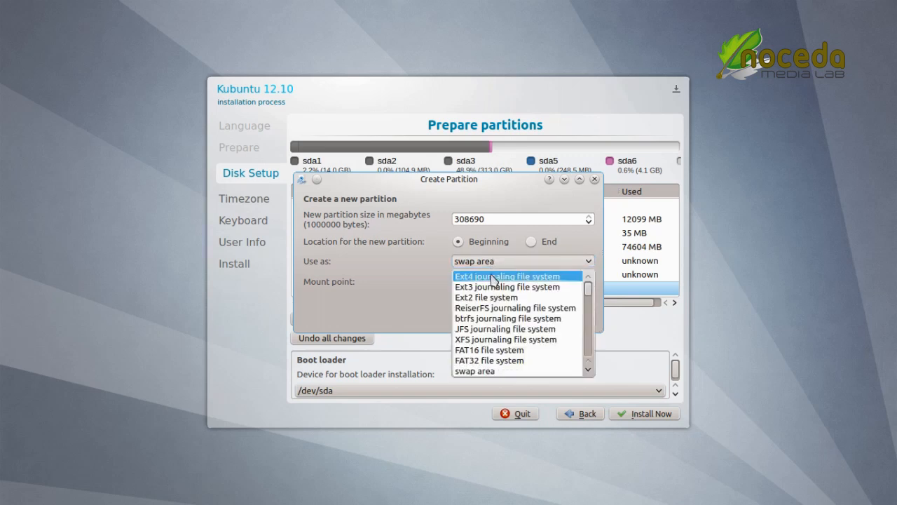
{"action": "left_click", "coordinate": [495, 277]}
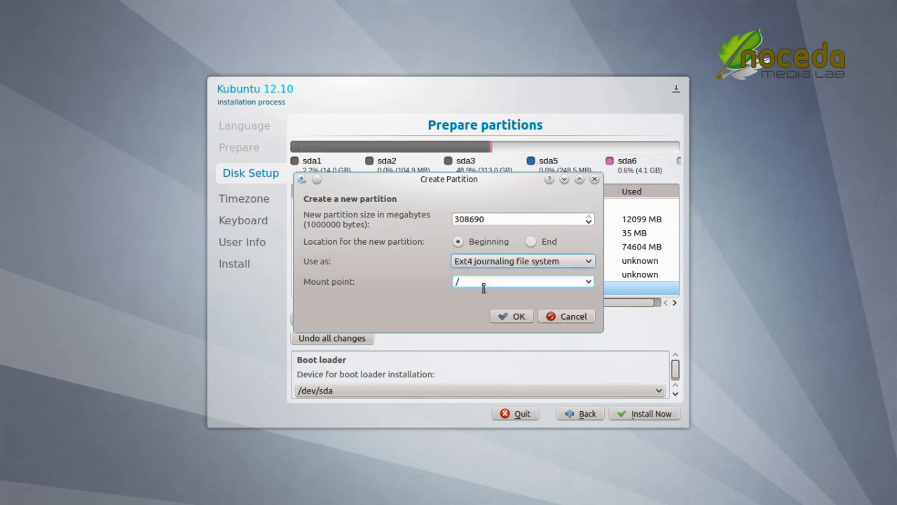
{"action": "left_click", "coordinate": [526, 321]}
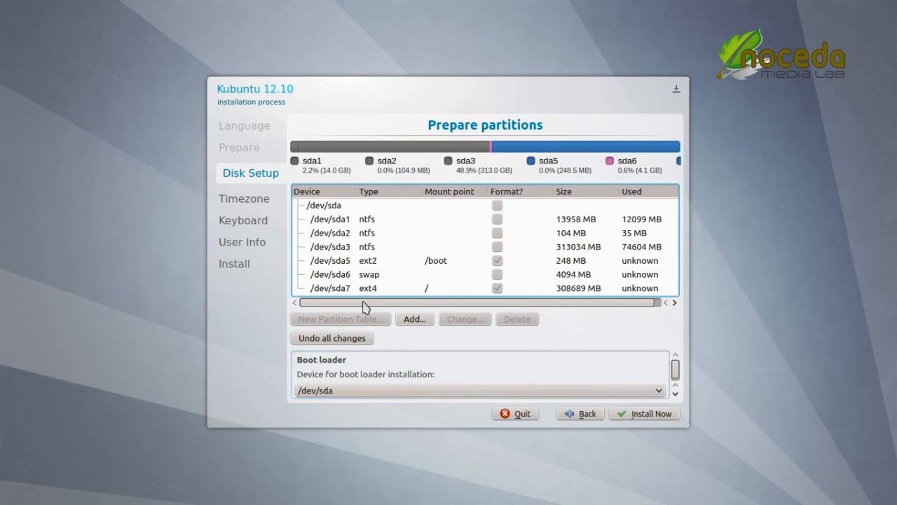
Step: Put the boot loader on /dev/sda5 and start the installation
{"action": "left_click", "coordinate": [372, 395]}
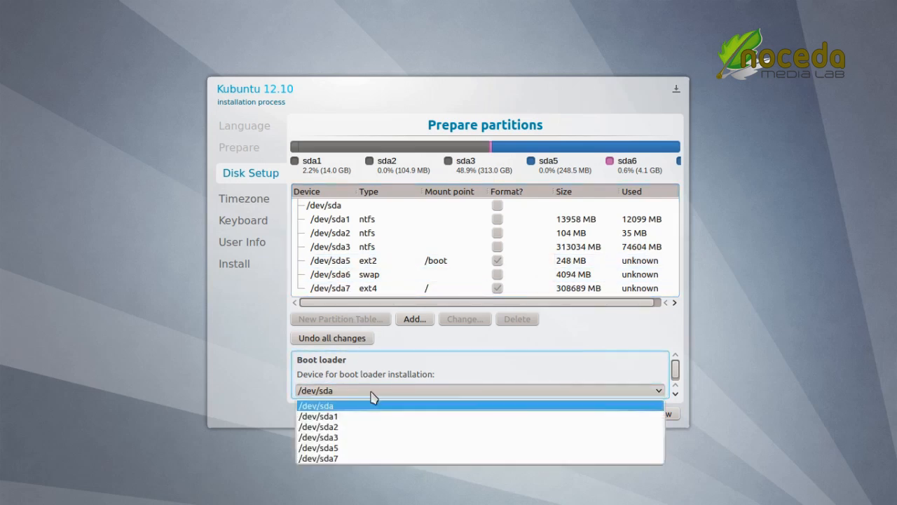
{"action": "left_click", "coordinate": [363, 449]}
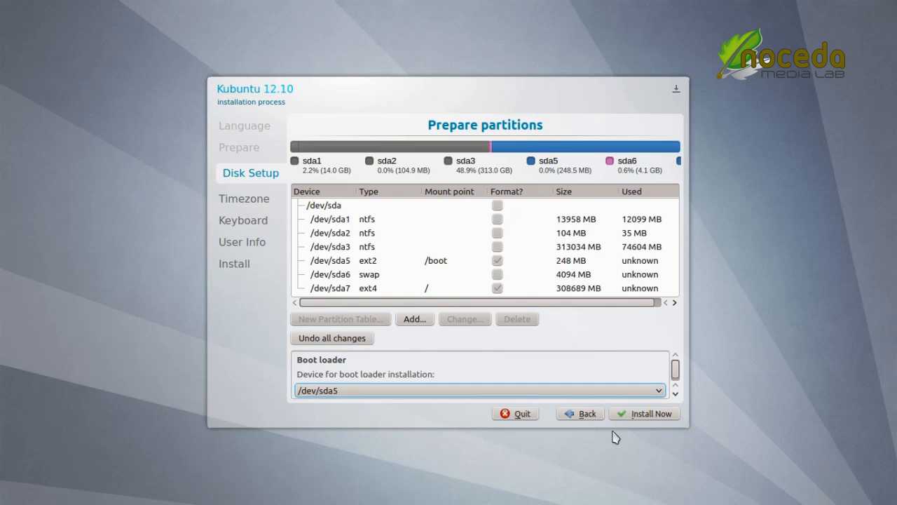
{"action": "left_click", "coordinate": [652, 413]}
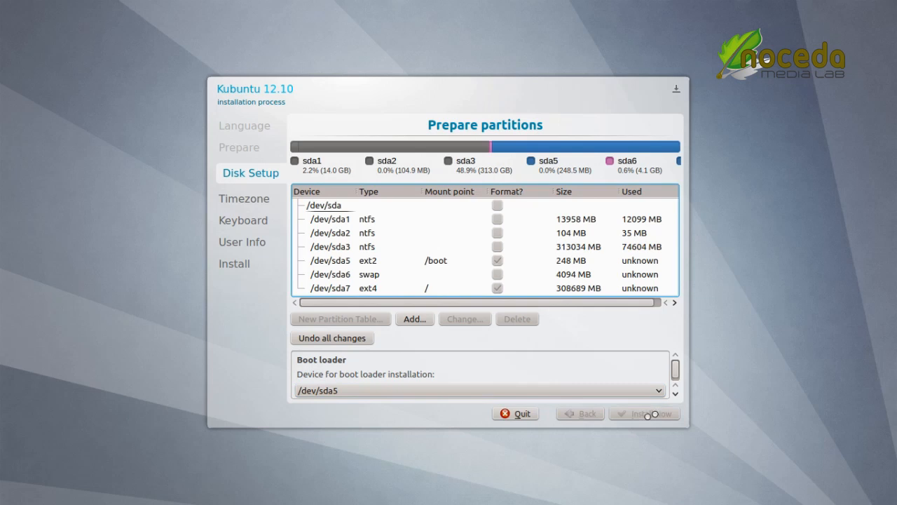
Step: Accept the Europe, Norway Time location and choose the Norwegian keyboard layout
{"action": "left_click", "coordinate": [654, 419]}
{"action": "left_click", "coordinate": [509, 164]}
{"action": "scroll", "coordinate": [481, 269], "scroll_direction": "down", "scroll_amount": 7}
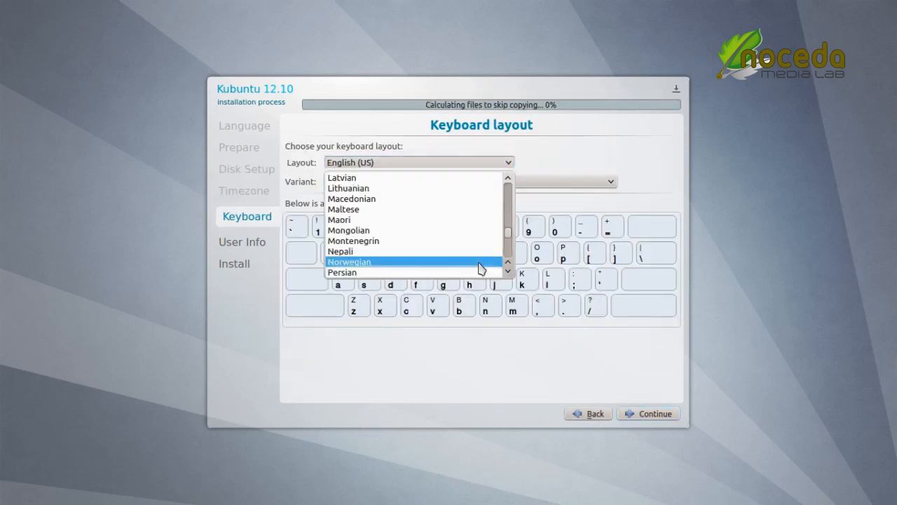
{"action": "left_click", "coordinate": [480, 265]}
{"action": "left_click", "coordinate": [649, 415]}
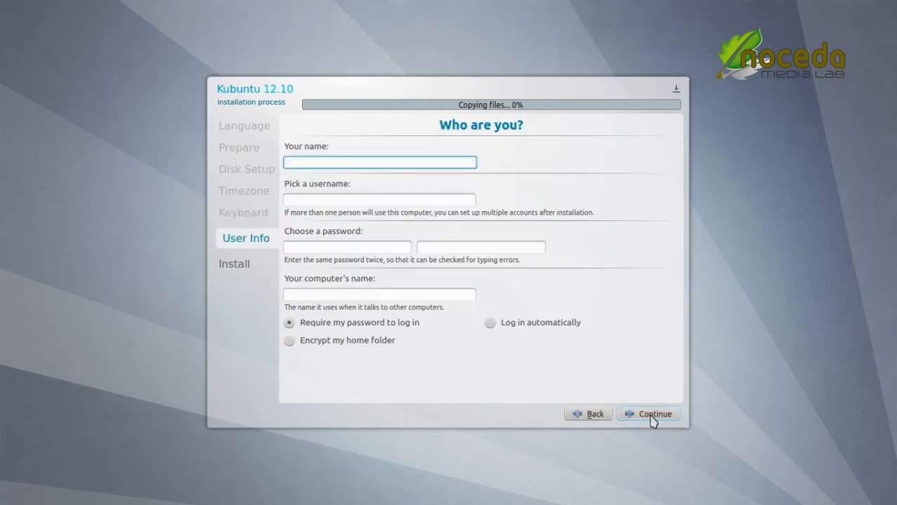
Step: Enter computer name devpc, the user's full name, a username and the password twice
{"action": "left_click", "coordinate": [453, 293]}
{"action": "type", "text": "devpc"}
{"action": "left_click", "coordinate": [384, 162]}
{"action": "type", "text": "John Noceda"}
{"action": "left_click", "coordinate": [395, 200]}
{"action": "type", "text": "noc"}
{"action": "left_click", "coordinate": [338, 248]}
{"action": "type", "text": "12345"}
{"action": "left_click", "coordinate": [439, 248]}
{"action": "type", "text": "12345"}
{"action": "left_click", "coordinate": [645, 415]}
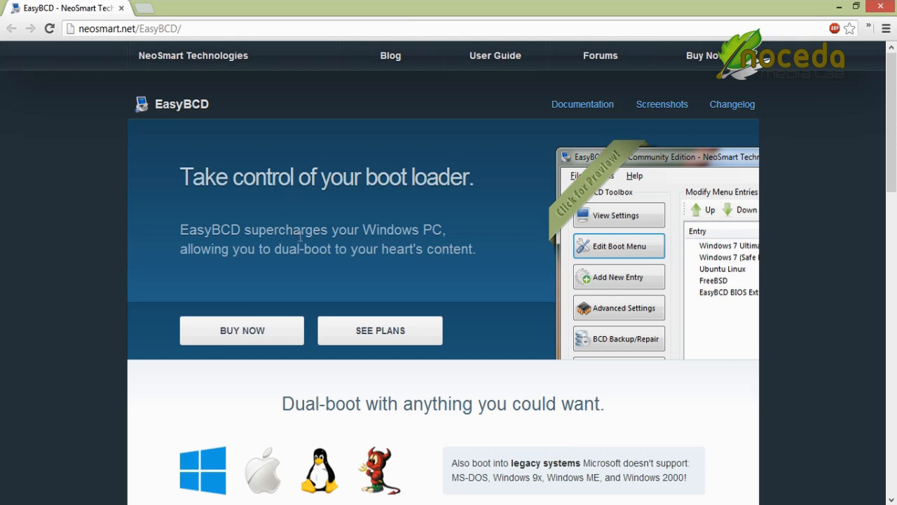
Step: Scroll through EasyBCD's pricing options, then bring up the Run box for easybcd.exe
{"action": "scroll", "coordinate": [300, 238], "scroll_direction": "down", "scroll_amount": 3}
{"action": "scroll", "coordinate": [300, 238], "scroll_direction": "down", "scroll_amount": 9}
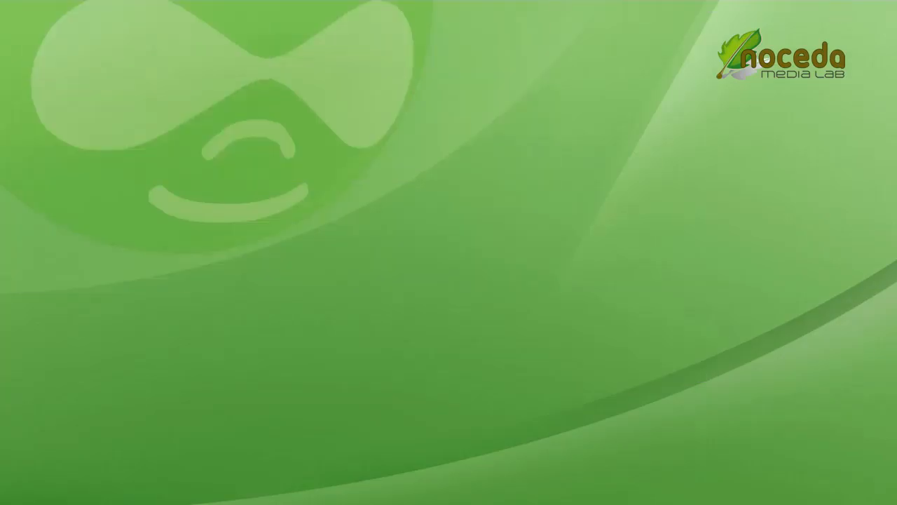
{"action": "key", "text": "super+r"}
Step: Launch EasyBCD and add a Linux/BSD GRUB 2 boot entry named Kubuntu 12.10
{"action": "left_click", "coordinate": [112, 122]}
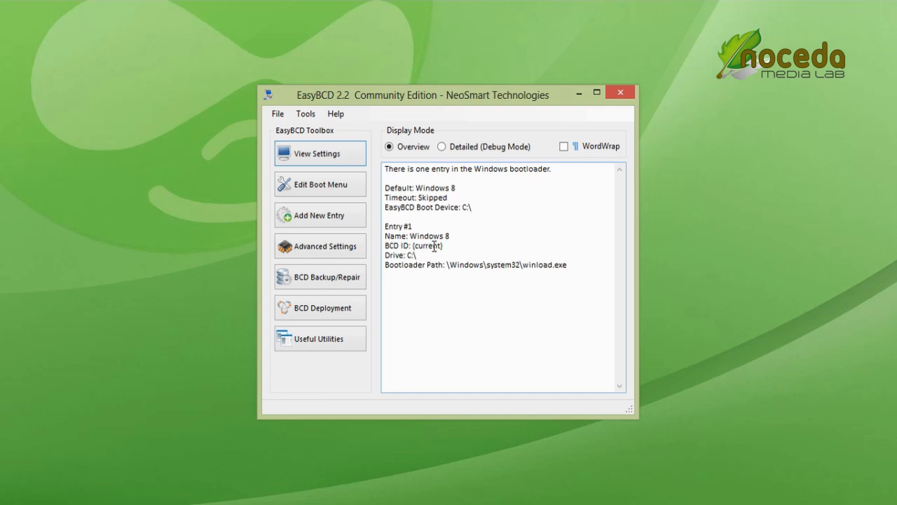
{"action": "left_click", "coordinate": [354, 223]}
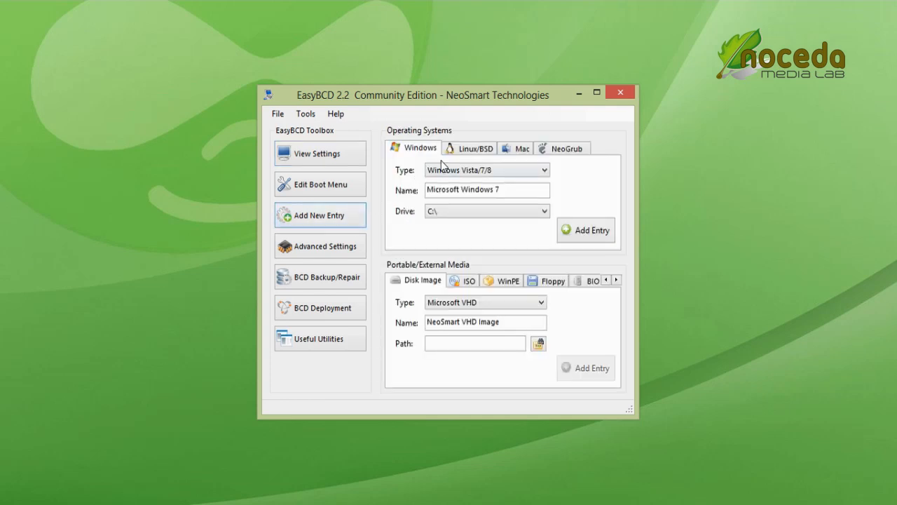
{"action": "left_click", "coordinate": [462, 150]}
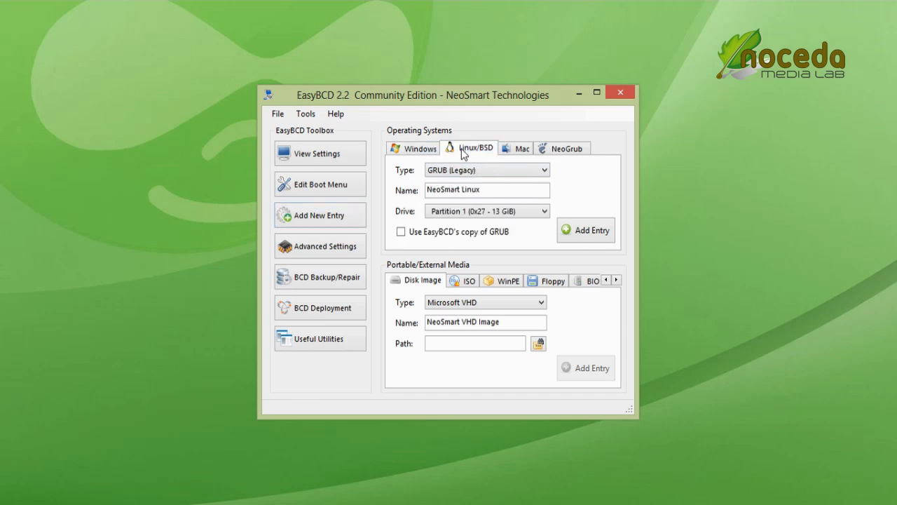
{"action": "left_click", "coordinate": [502, 179]}
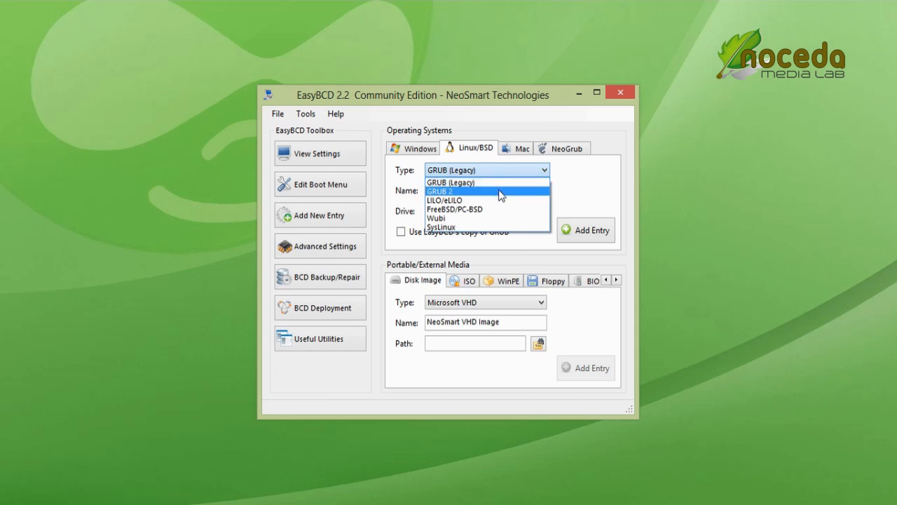
{"action": "left_click", "coordinate": [500, 192]}
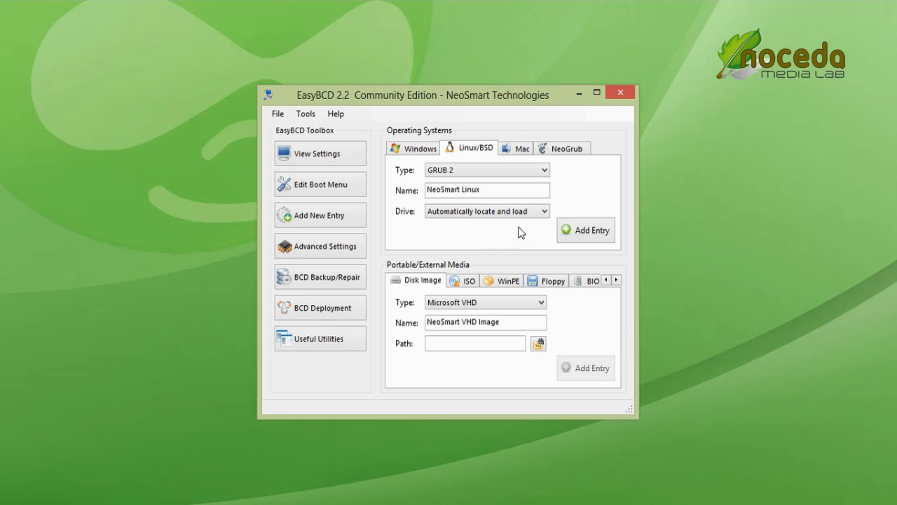
{"action": "left_click_drag", "start_coordinate": [499, 187], "coordinate": [427, 189]}
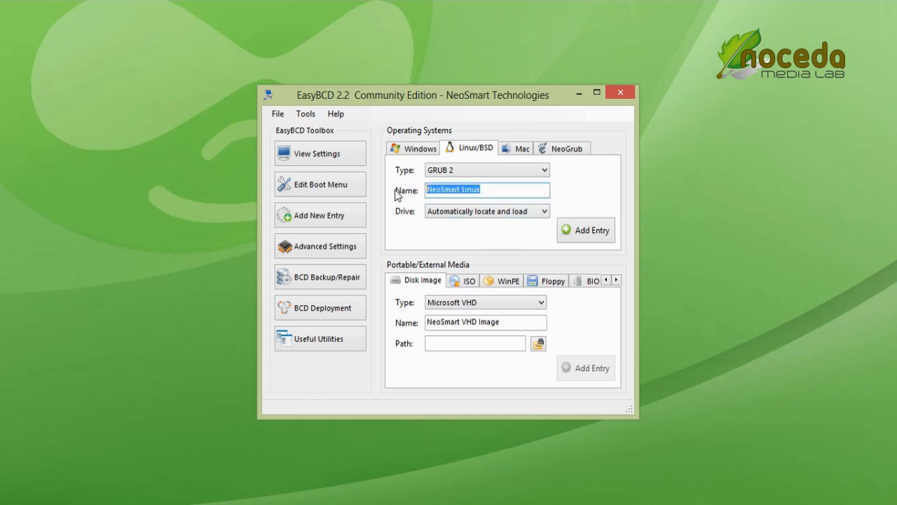
{"action": "type", "text": "Kubuntu 12.10"}
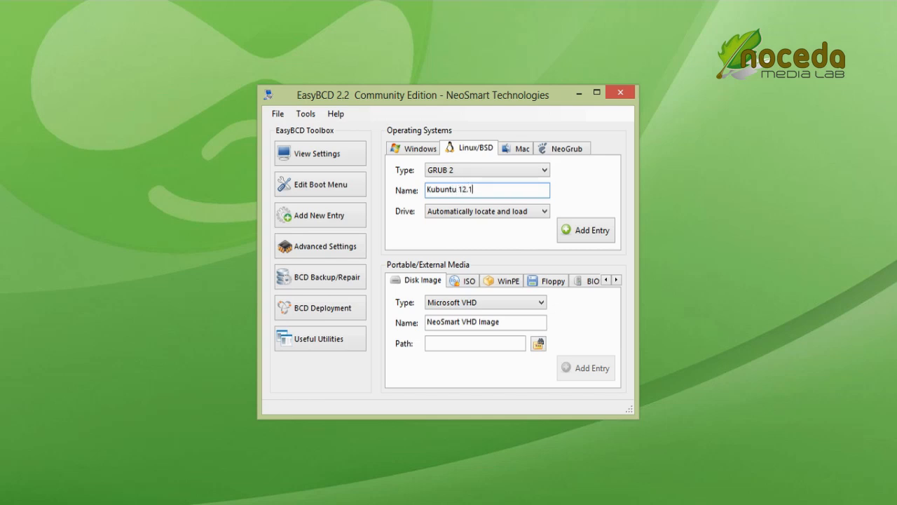
{"action": "left_click", "coordinate": [582, 231]}
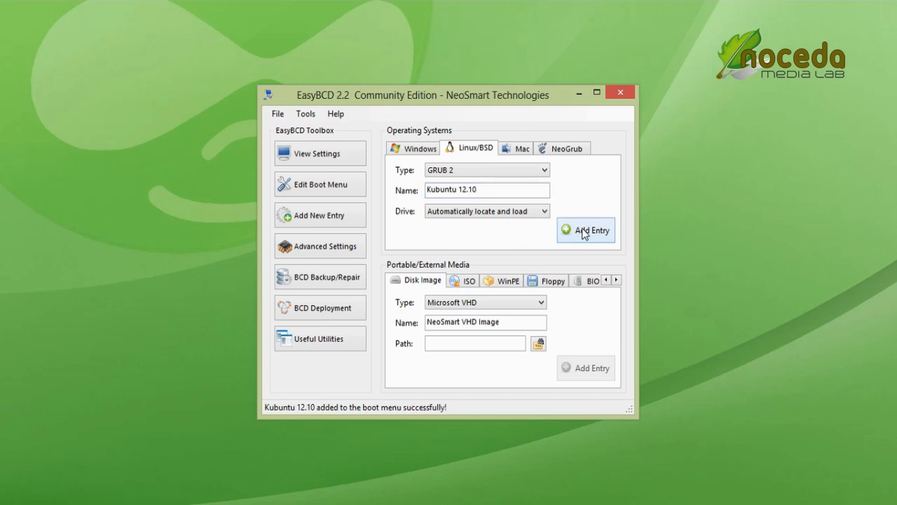
{"action": "left_click", "coordinate": [316, 184]}
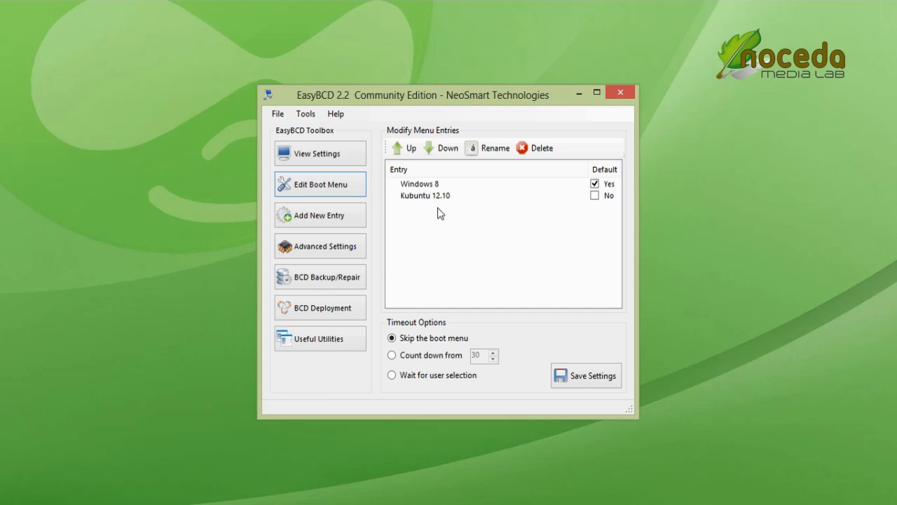
Step: Set the boot menu to count down from 30 seconds and save the settings
{"action": "left_click", "coordinate": [392, 356]}
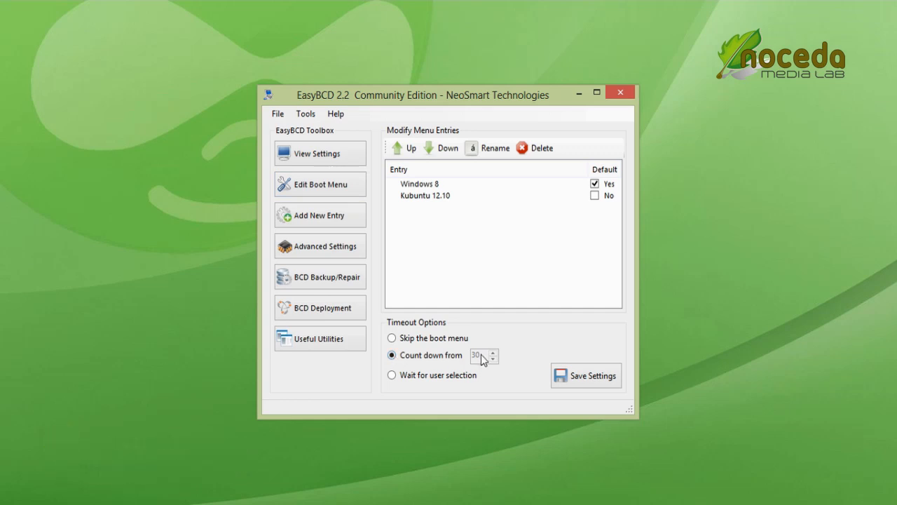
{"action": "left_click", "coordinate": [588, 382]}
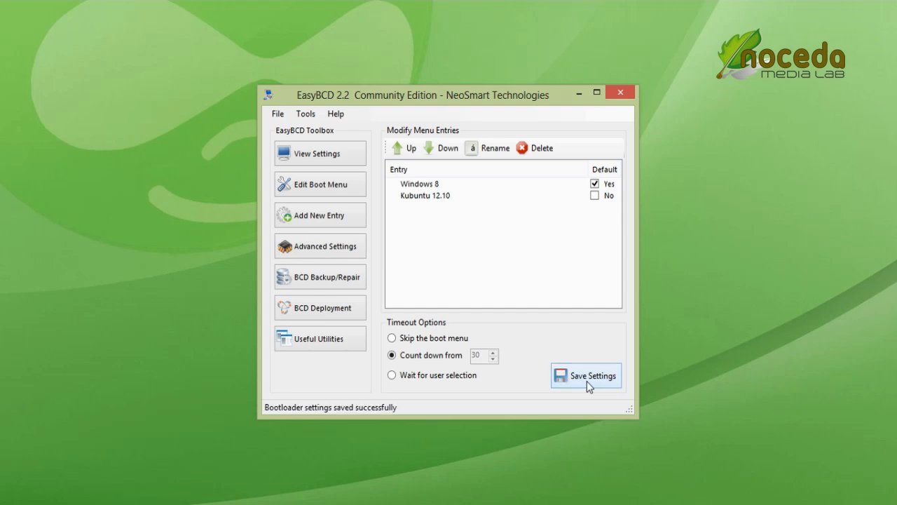